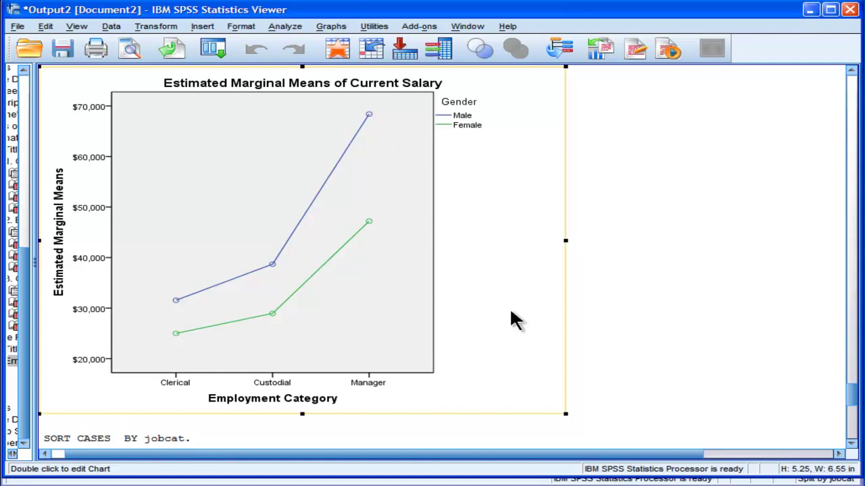
Review the salary profile plot by gender and job category, then return to the 2by3 Factorial Anova_b.sav data.
left_click_drag(853, 398, 852, 356)
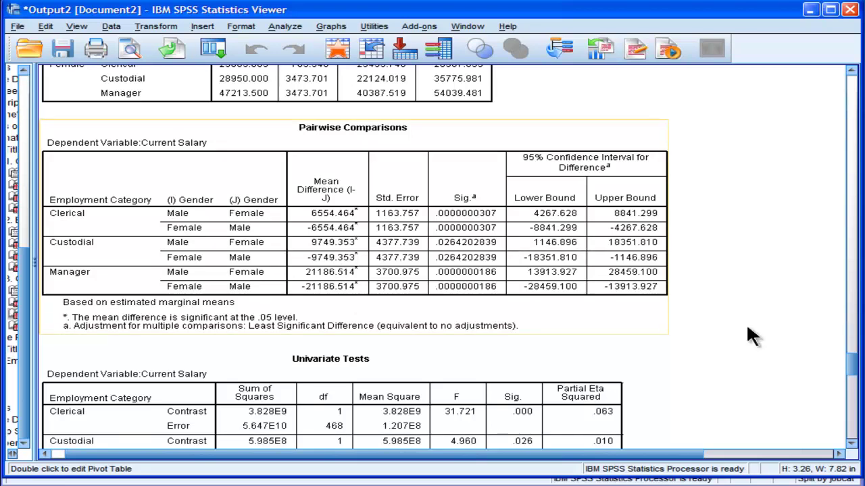
left_click_drag(853, 366, 852, 394)
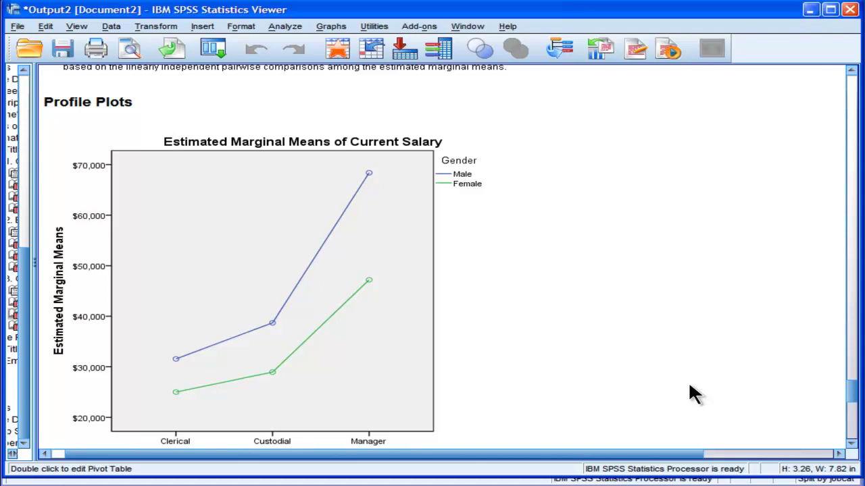
left_click(532, 371)
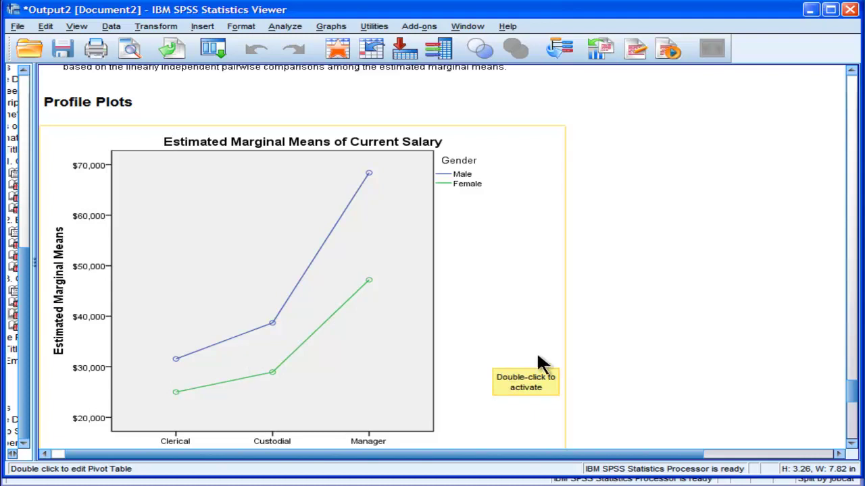
left_click(737, 365)
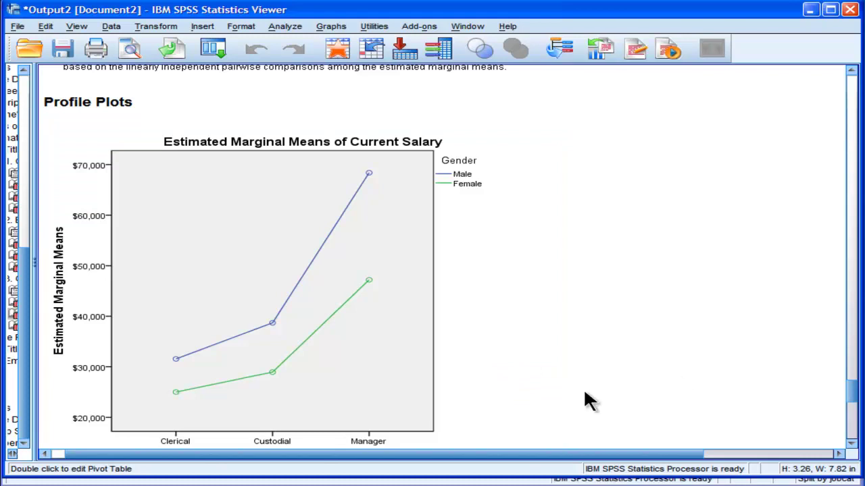
double_click(290, 392)
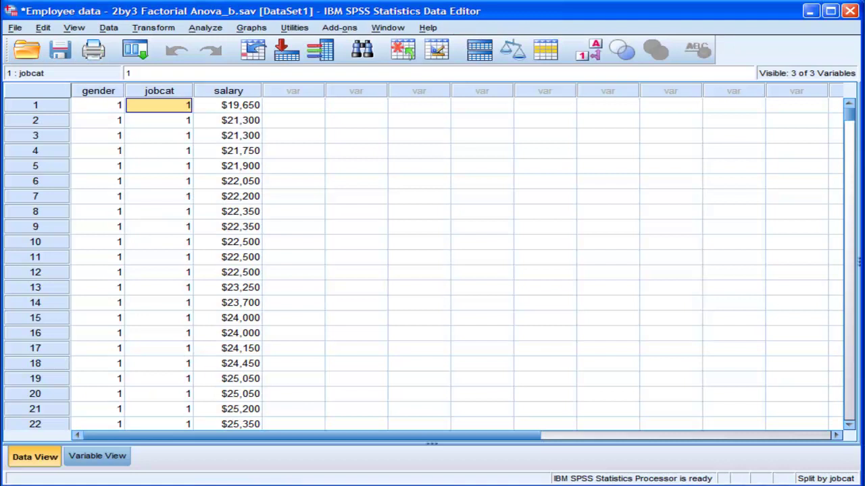
Turn Split File off with 'Analyze all cases, do not create groups'.
left_click(108, 28)
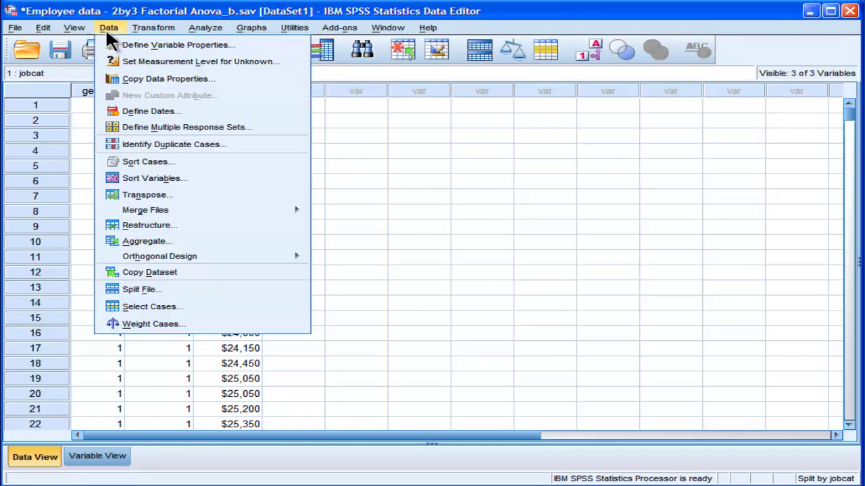
left_click(138, 290)
left_click(415, 169)
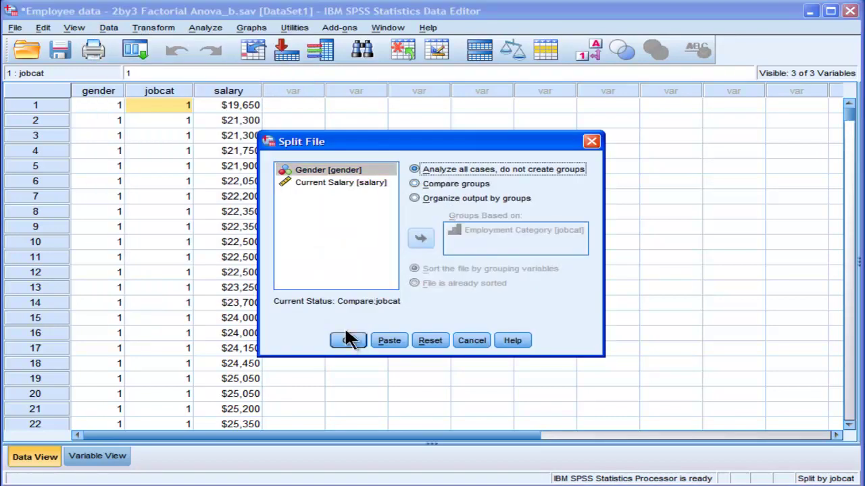
left_click(346, 339)
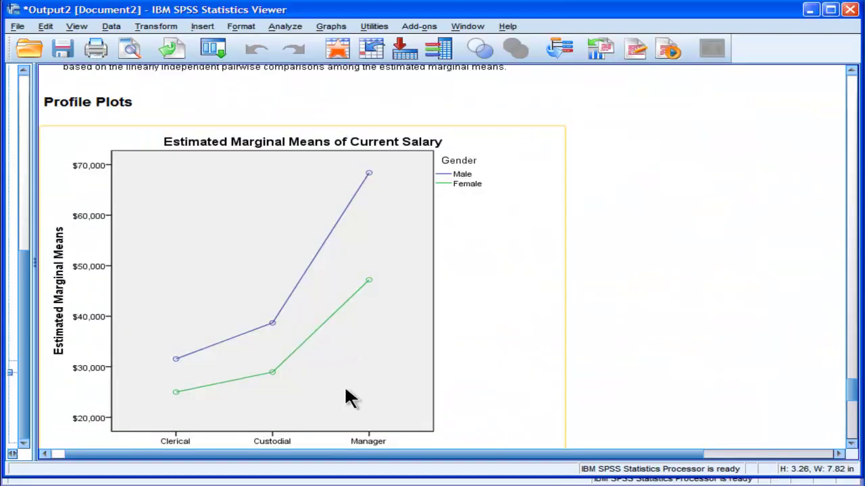
left_click_drag(854, 390, 852, 436)
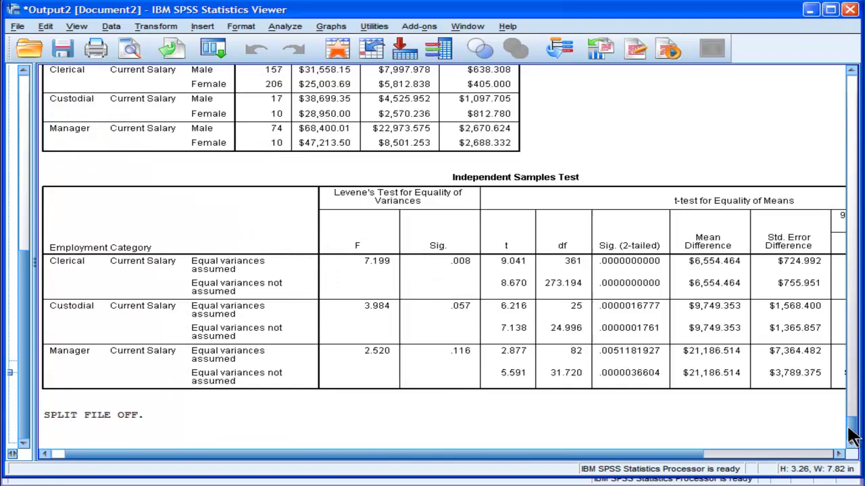
Select cases with the condition jobcat < 3 to keep Clerical and Custodial employees.
left_click(110, 25)
left_click(143, 265)
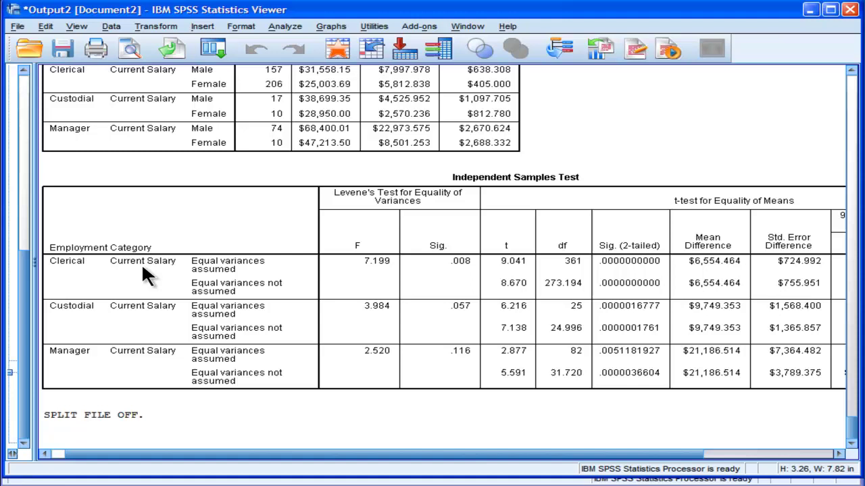
left_click(407, 132)
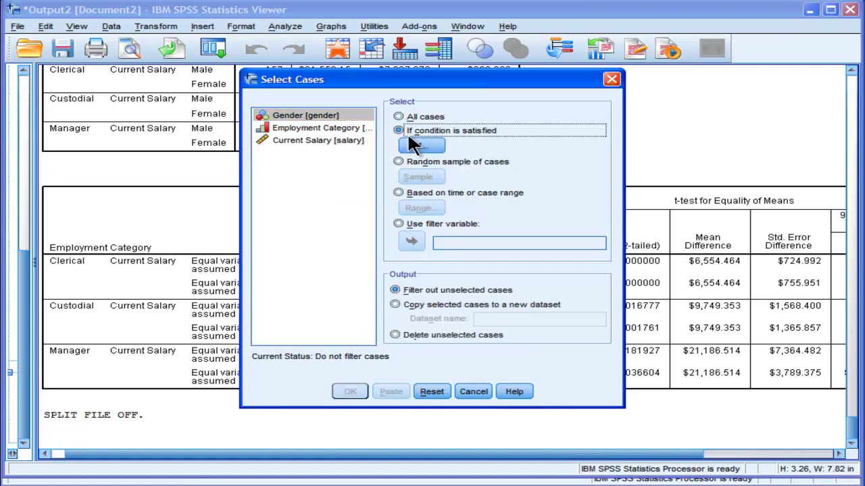
left_click(409, 143)
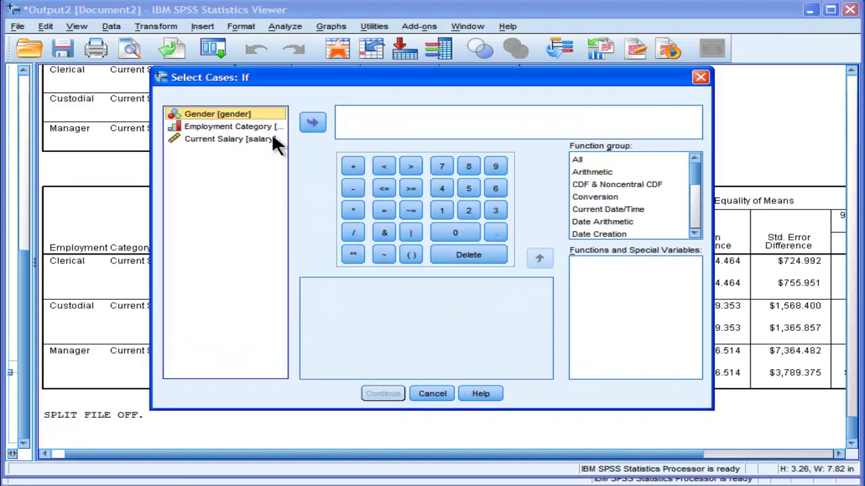
left_click(244, 126)
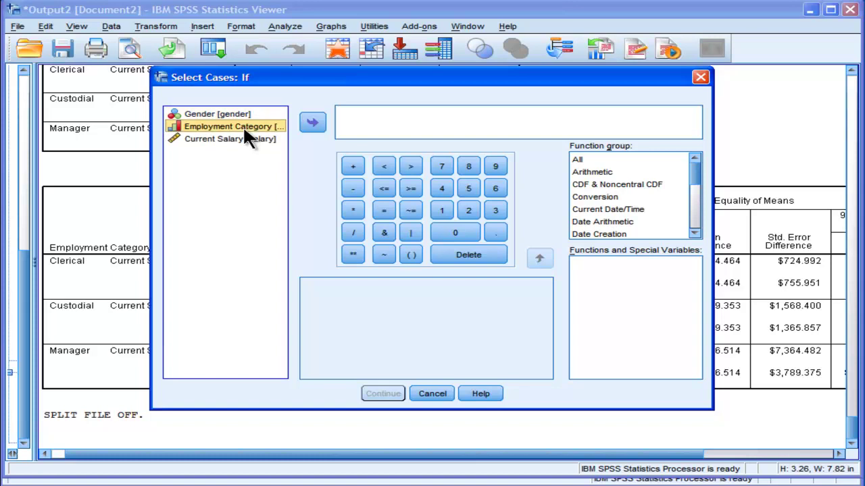
double_click(242, 126)
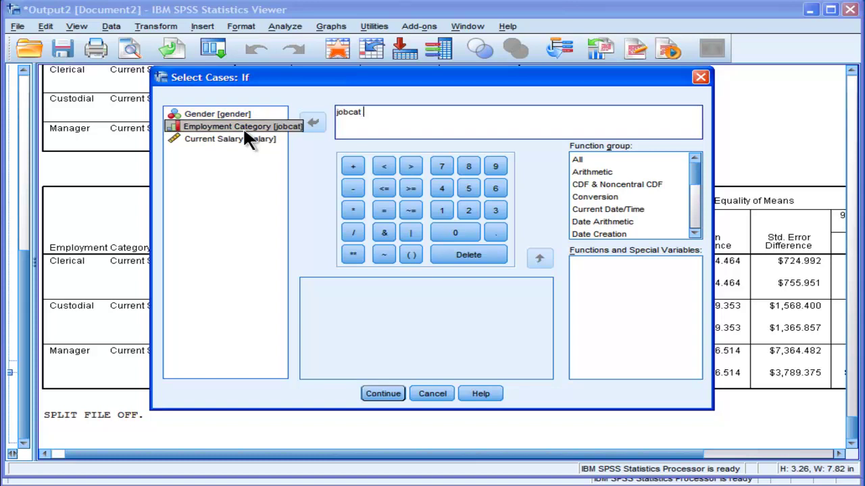
type("< 3")
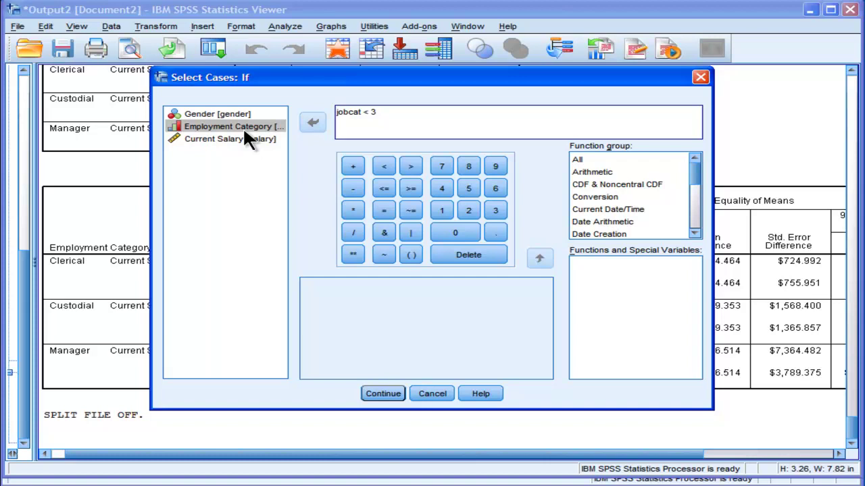
left_click(379, 393)
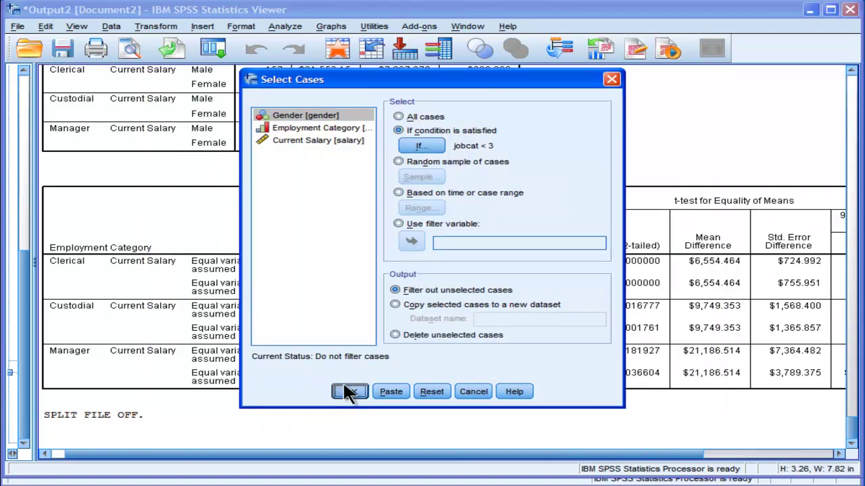
left_click(346, 391)
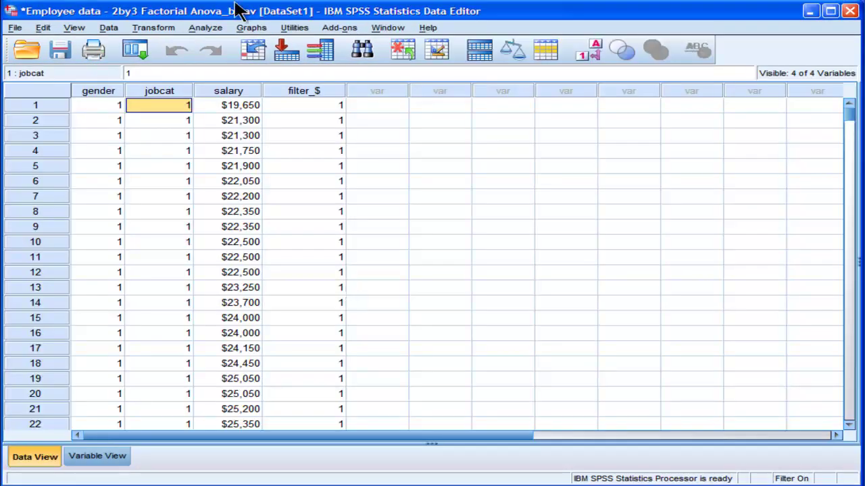
Run the Univariate ANOVA of salary by gender and jobcat on the filtered Clerical and Custodial cases.
left_click(205, 27)
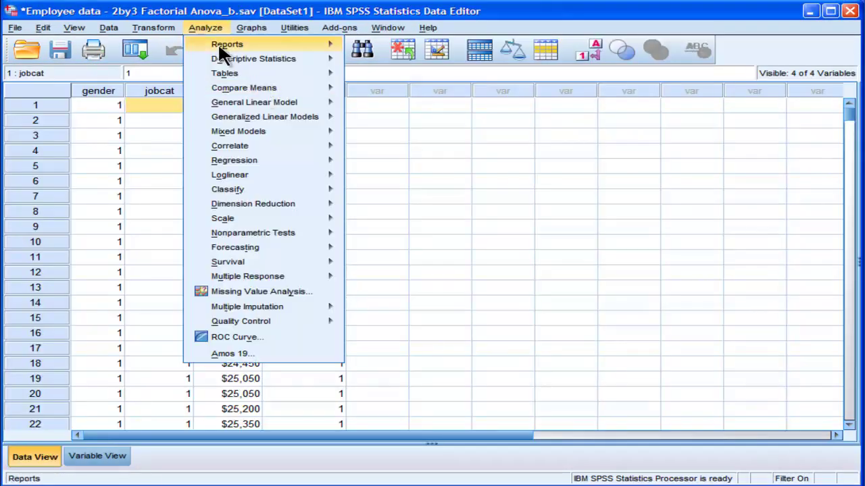
left_click(269, 104)
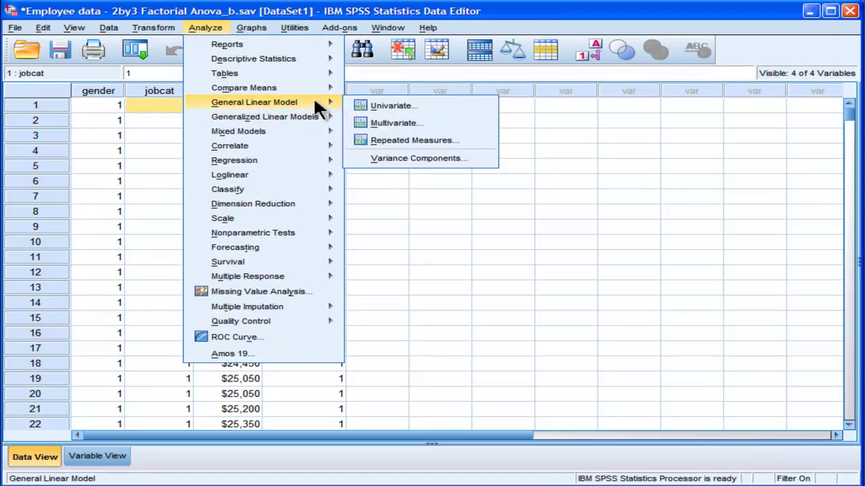
left_click(391, 106)
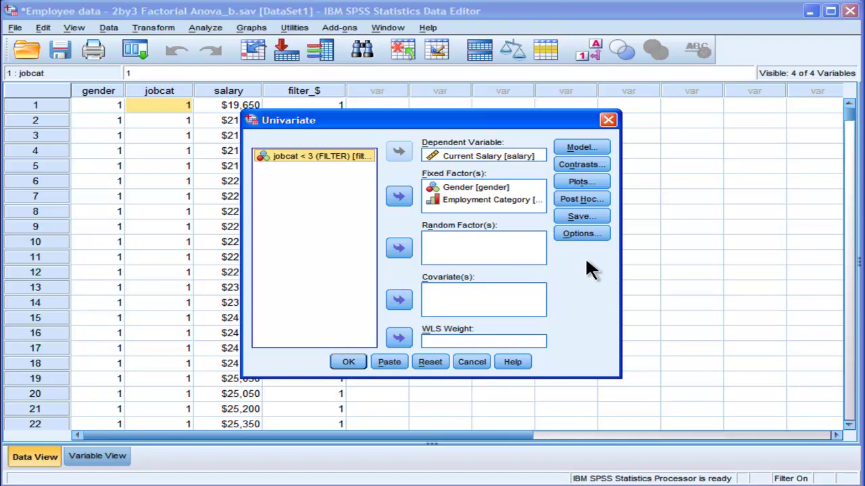
left_click(357, 362)
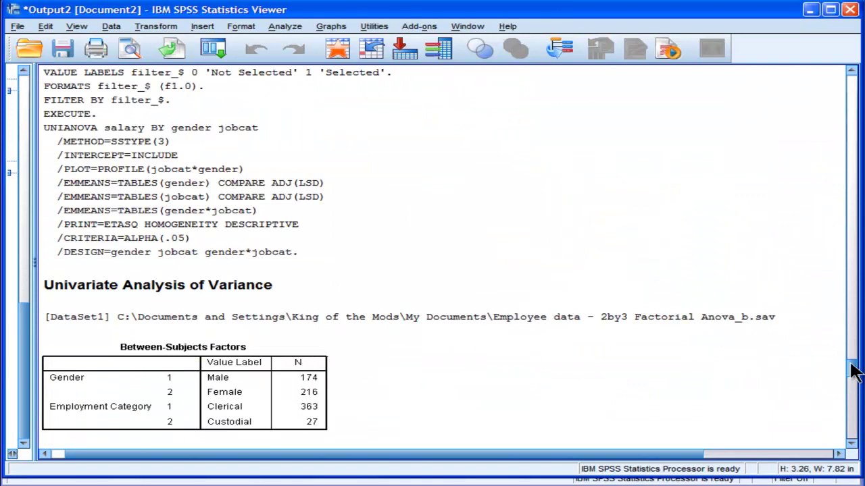
left_click_drag(851, 367, 853, 436)
left_click(390, 277)
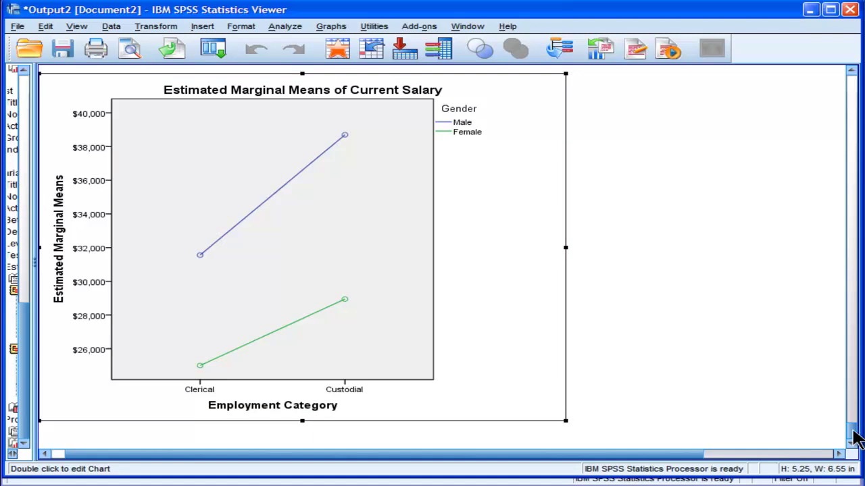
left_click_drag(854, 437, 855, 367)
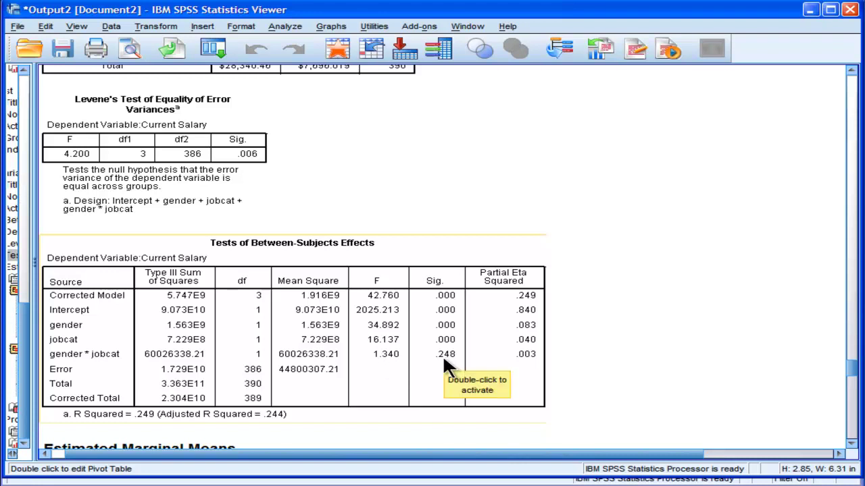
left_click_drag(855, 375, 844, 114)
left_click(459, 193)
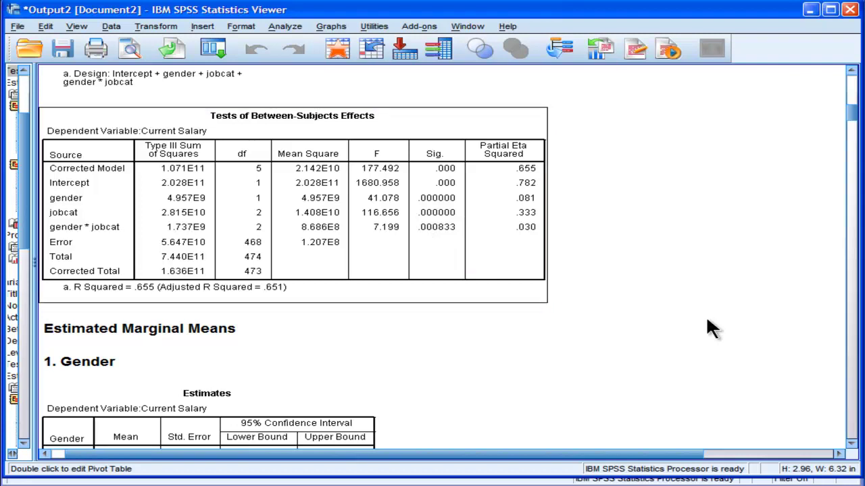
Change the Select Cases condition from jobcat < 3 to jobcat > 1.
key("alt+Tab")
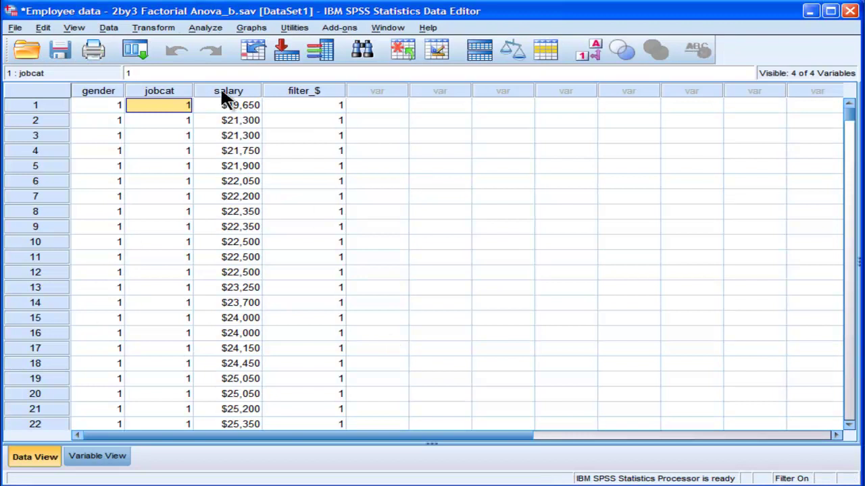
left_click(153, 28)
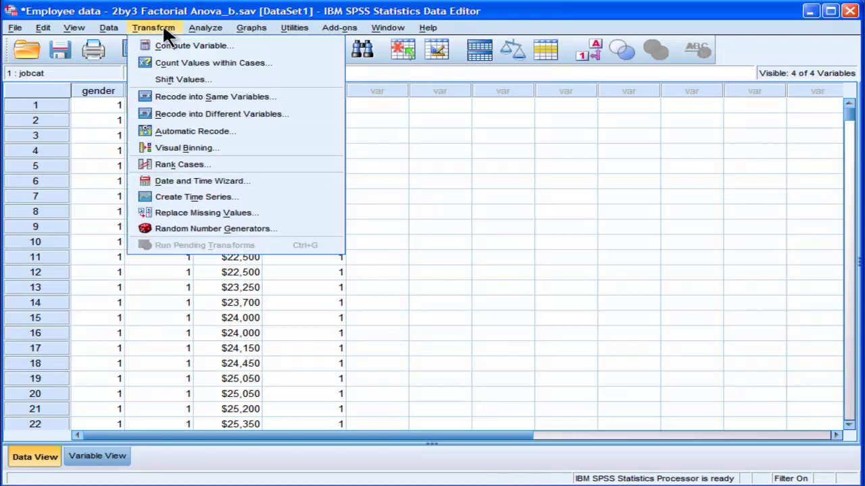
left_click(205, 28)
mouse_move(109, 27)
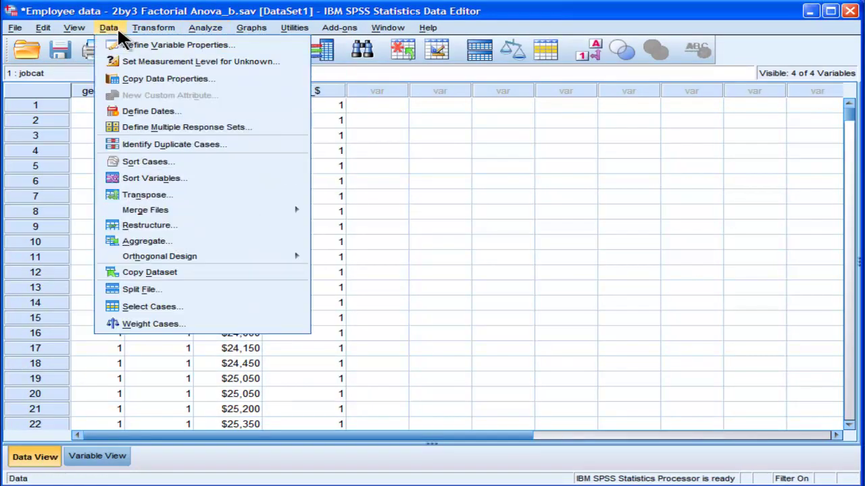
left_click(153, 306)
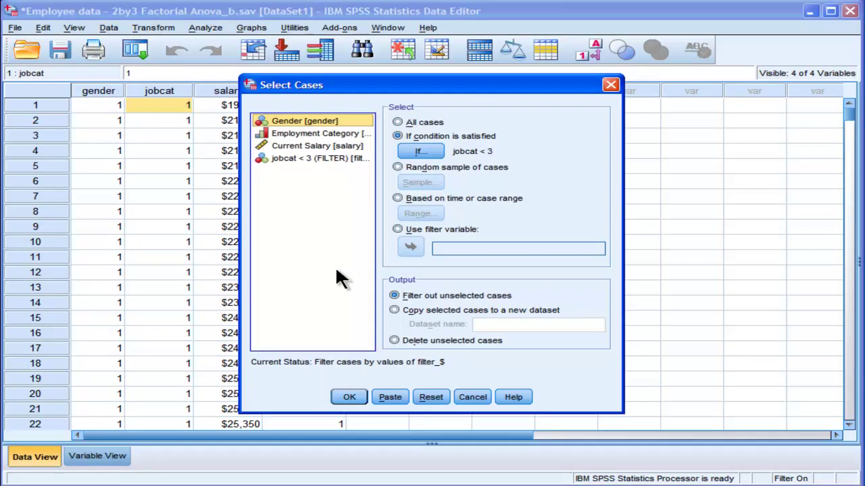
left_click(420, 150)
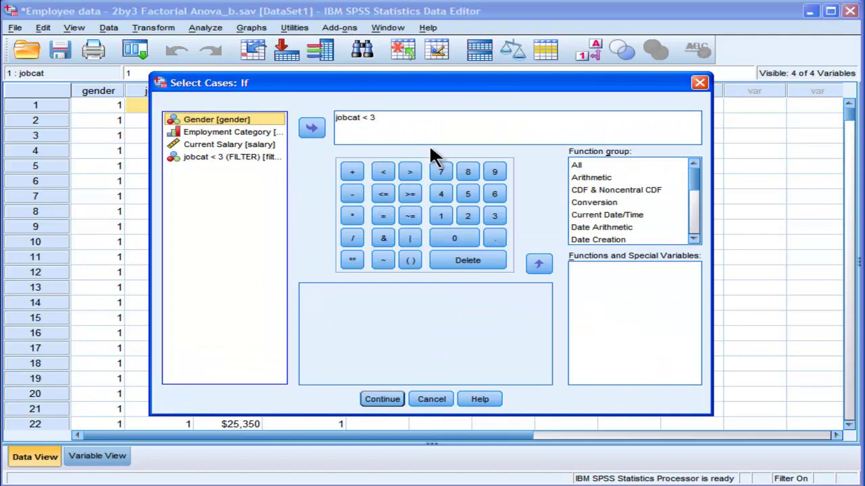
left_click(407, 127)
key("BackSpace")
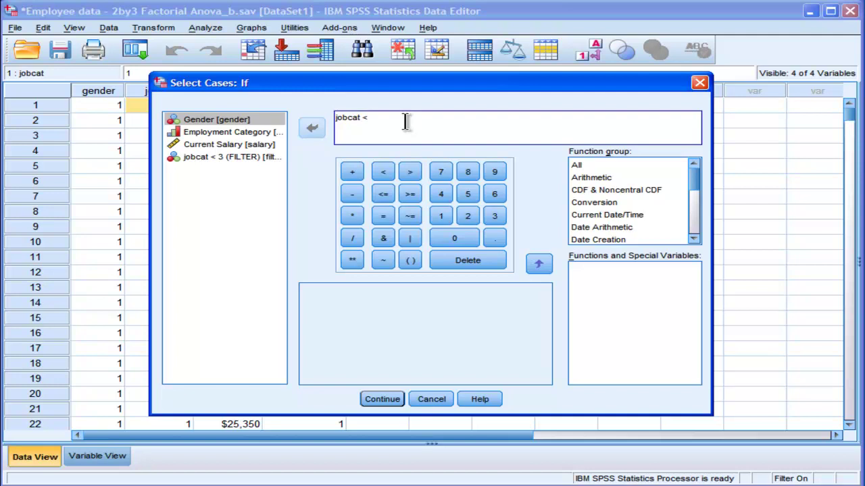
key("BackSpace")
key("BackSpace")
type("> 1")
left_click(376, 400)
left_click(336, 398)
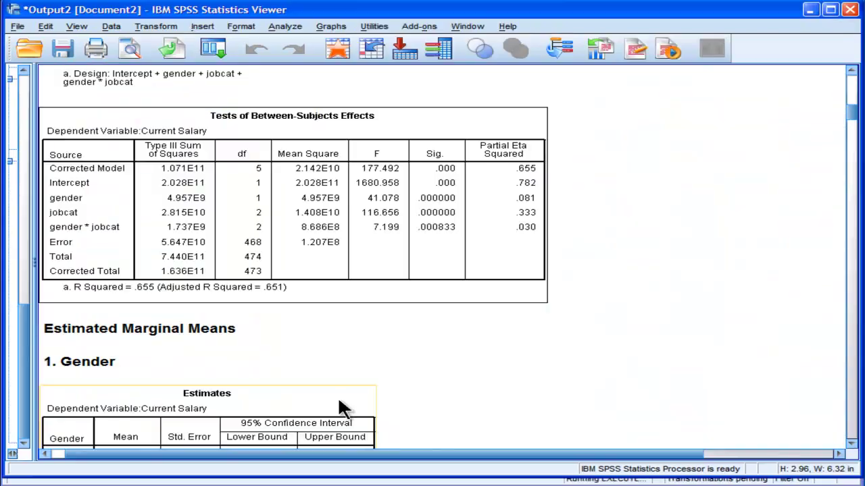
Run the Univariate ANOVA of salary by gender and jobcat on the jobcat > 1 cases.
left_click(280, 31)
mouse_move(389, 100)
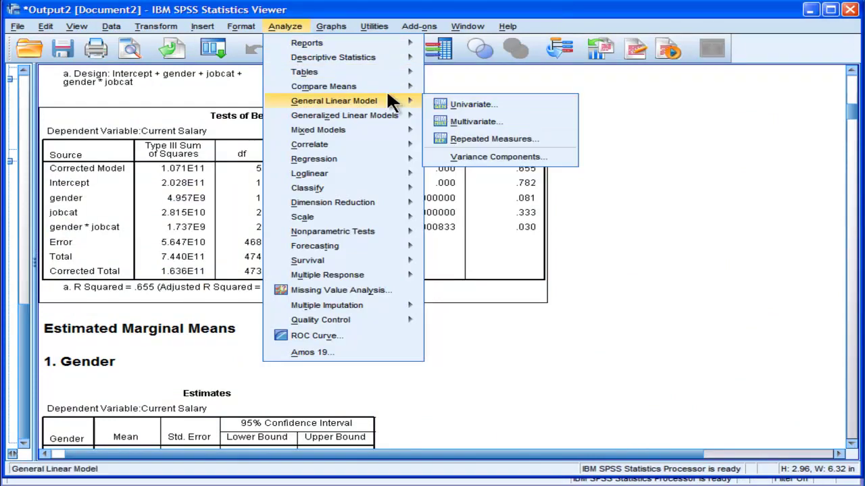
left_click(452, 106)
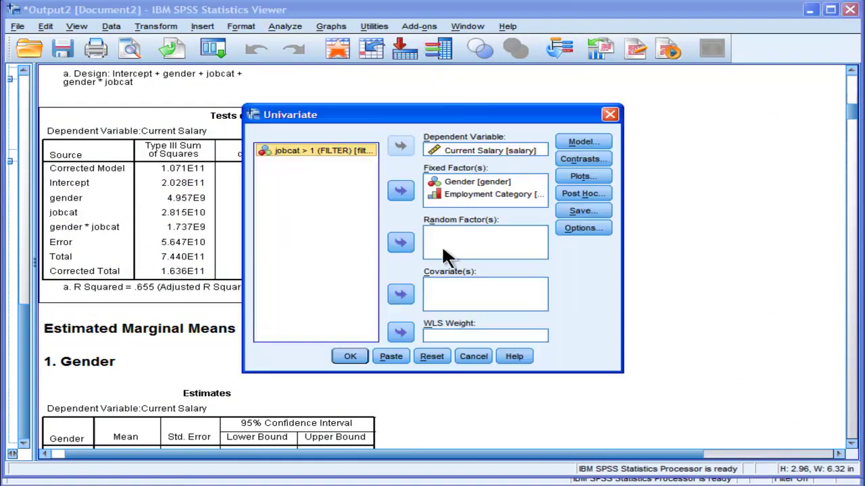
left_click(352, 354)
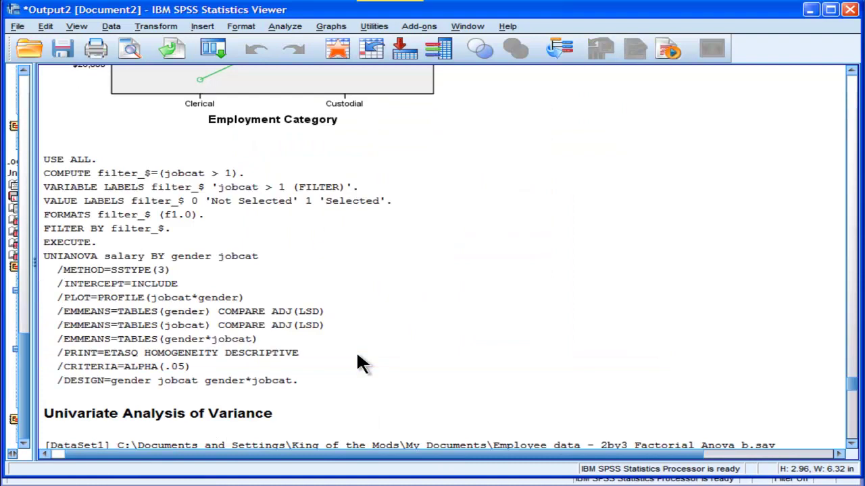
Inspect the Custodial-versus-Manager profile plot and Tests of Between-Subjects Effects (gender * jobcat Sig. .257).
left_click_drag(851, 386, 852, 455)
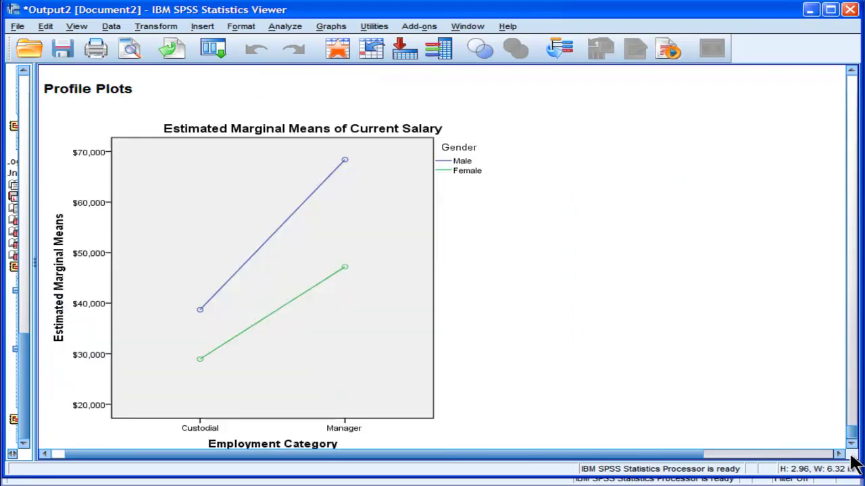
left_click(397, 331)
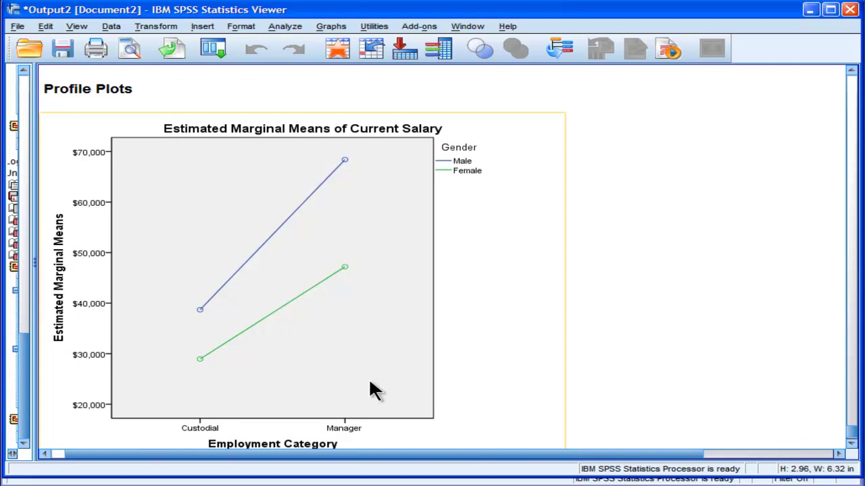
left_click(588, 389)
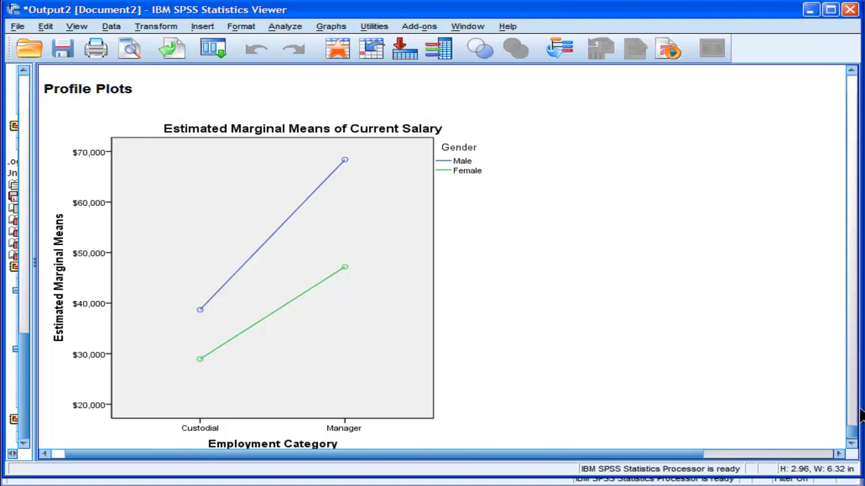
left_click(852, 444)
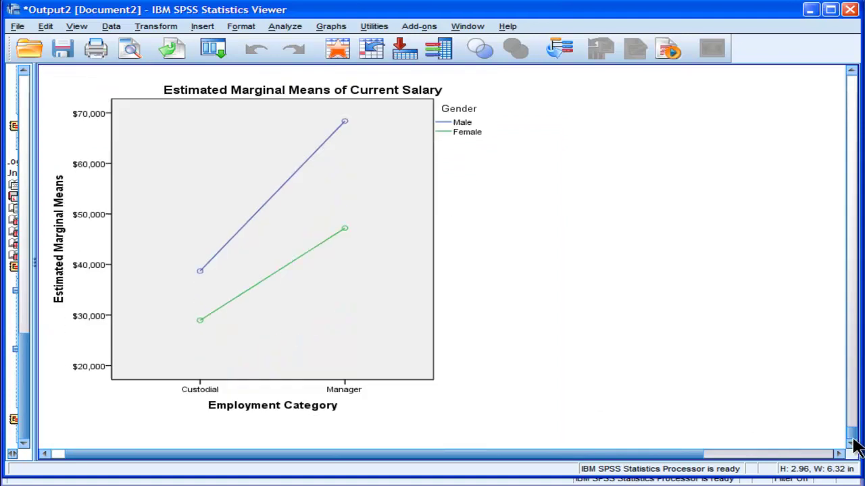
left_click_drag(853, 440, 853, 419)
left_click_drag(854, 446, 854, 388)
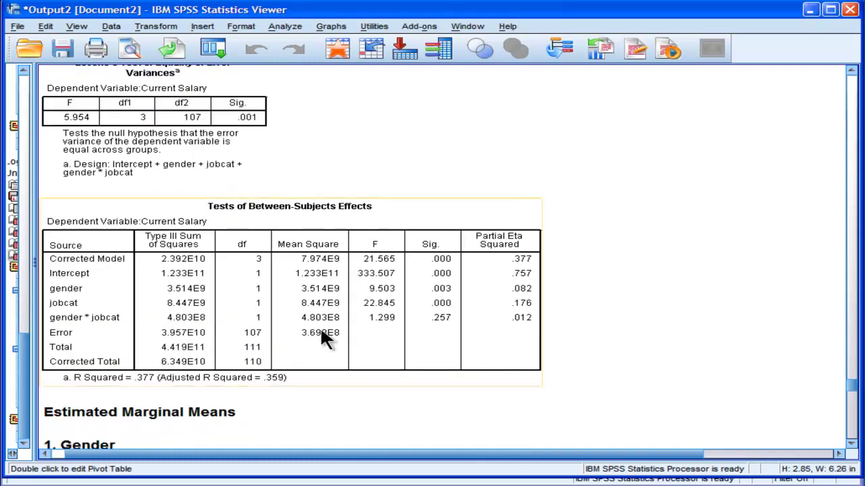
left_click(396, 341)
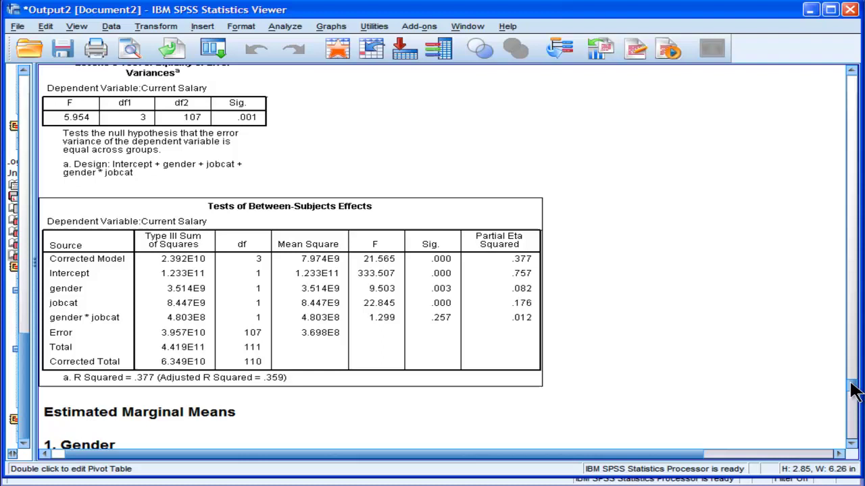
mouse_move(853, 392)
left_mouse_down()
mouse_move(853, 447)
mouse_move(855, 394)
left_mouse_up()
left_click(420, 279)
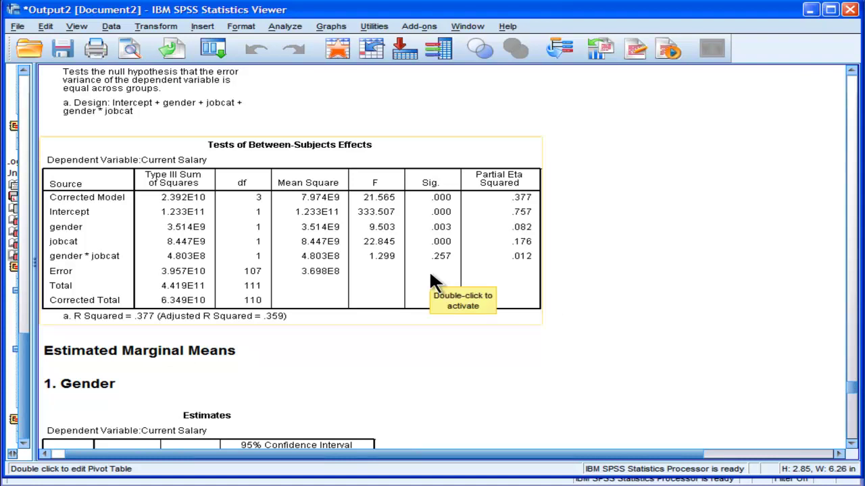
Change the case filter condition to jobcat = 1 | jobcat = 3 for Clerical and Manager employees.
left_click(157, 26)
mouse_move(111, 27)
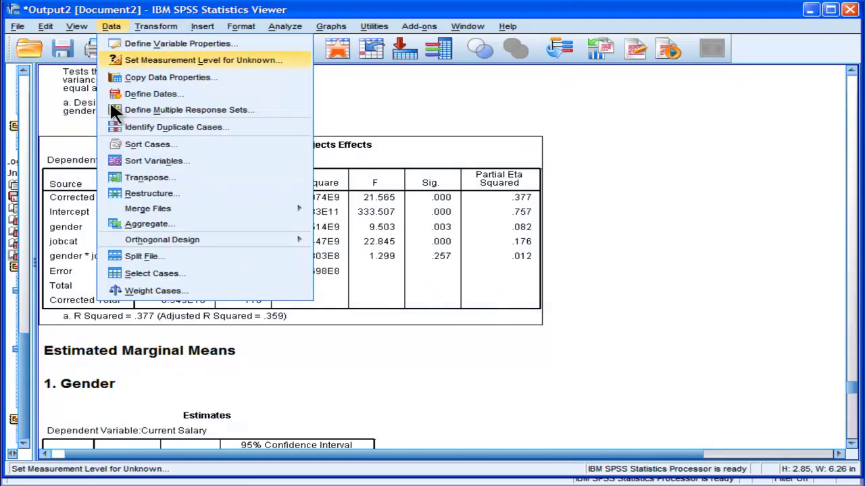
left_click(143, 274)
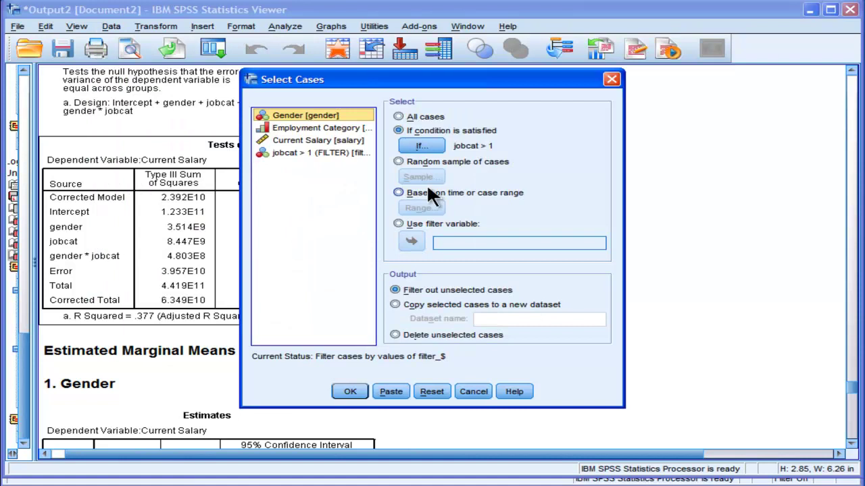
left_click(420, 145)
left_click(398, 113)
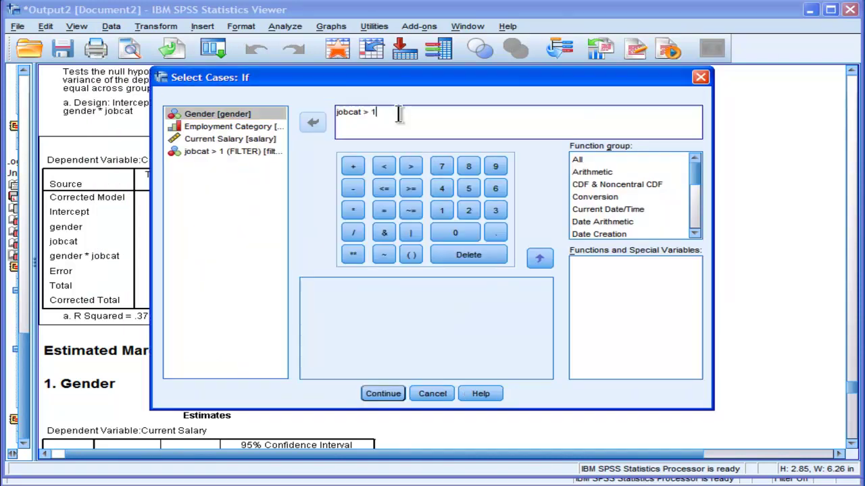
key("BackSpace")
key("BackSpace")
key("BackSpace")
key("BackSpace")
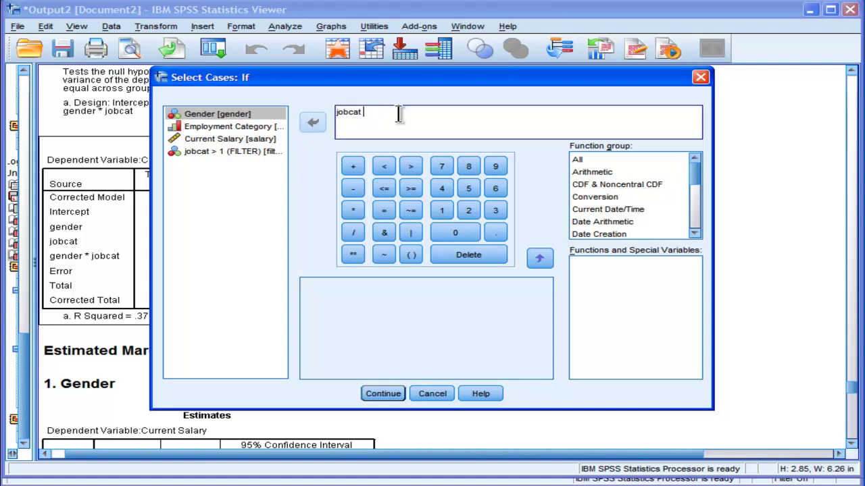
type("= 1")
left_click(411, 226)
type("jobcat = 3")
left_click(398, 393)
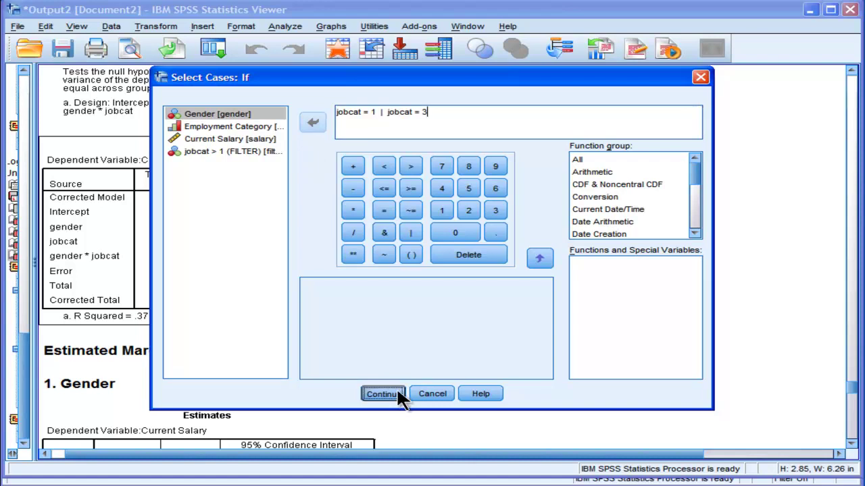
left_click(350, 393)
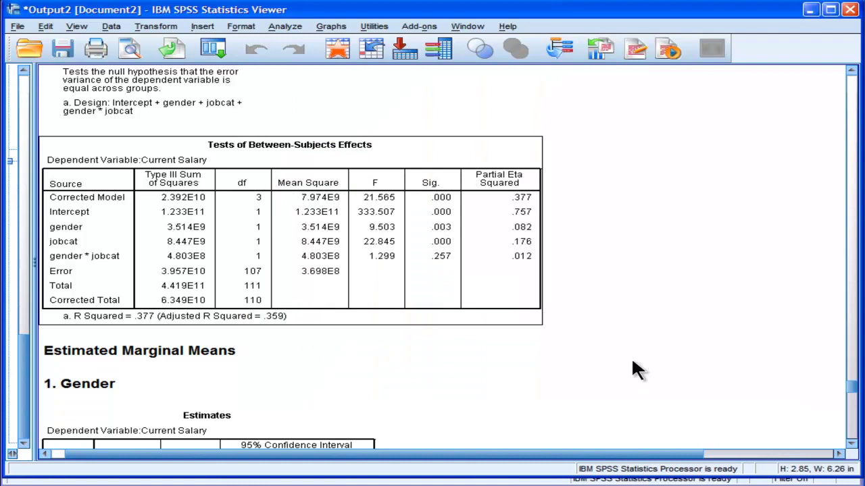
Rerun the Univariate ANOVA of salary by gender and jobcat on the Clerical and Manager cases.
left_click_drag(856, 386, 855, 436)
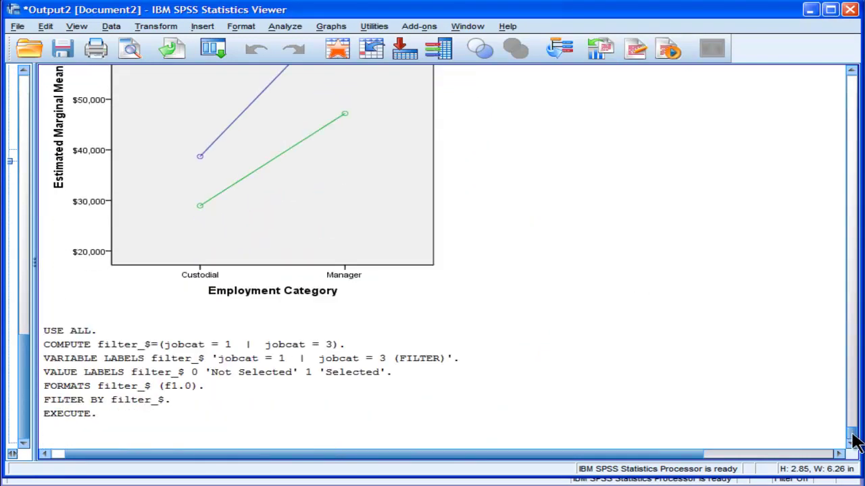
left_click(284, 26)
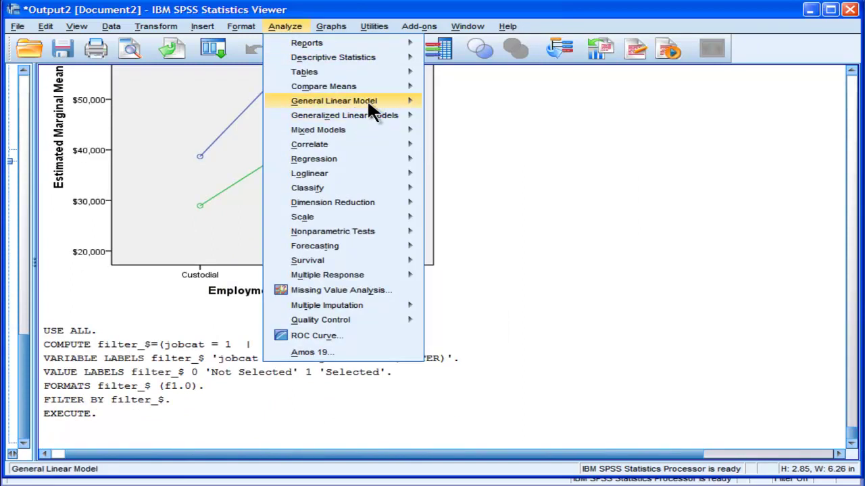
mouse_move(369, 100)
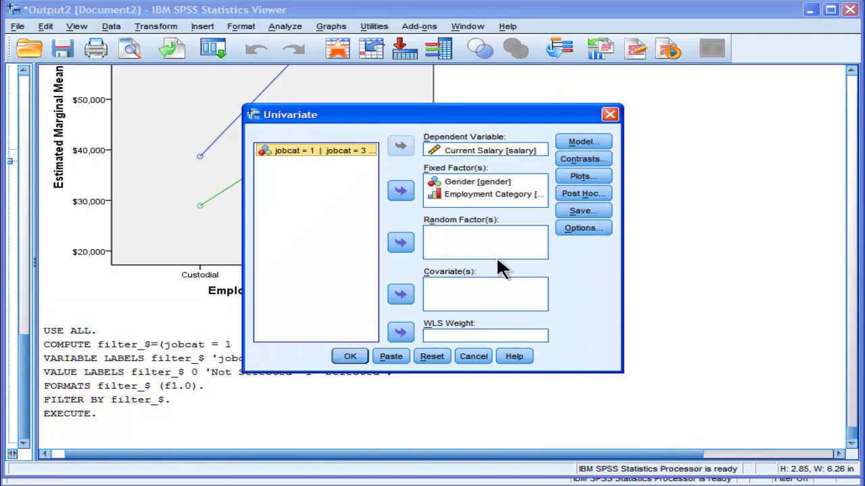
left_click(350, 357)
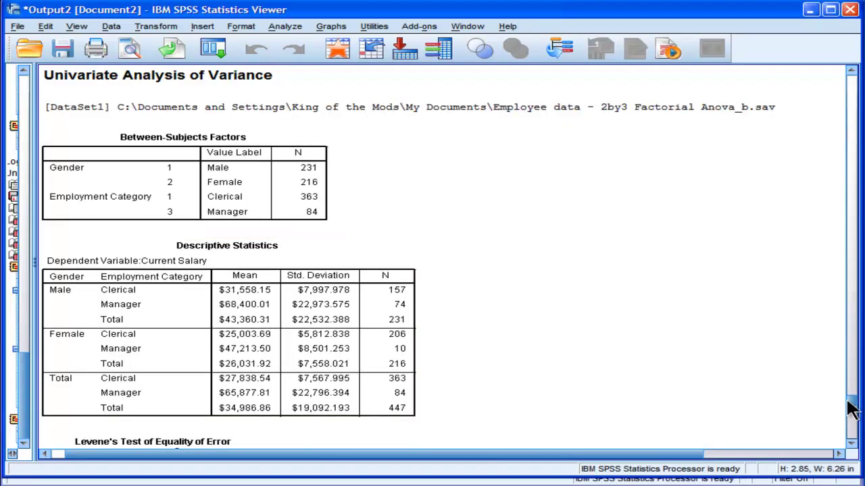
Scroll down to the Clerical-versus-Manager current salary profile plot by gender and select it.
left_click_drag(852, 406, 852, 433)
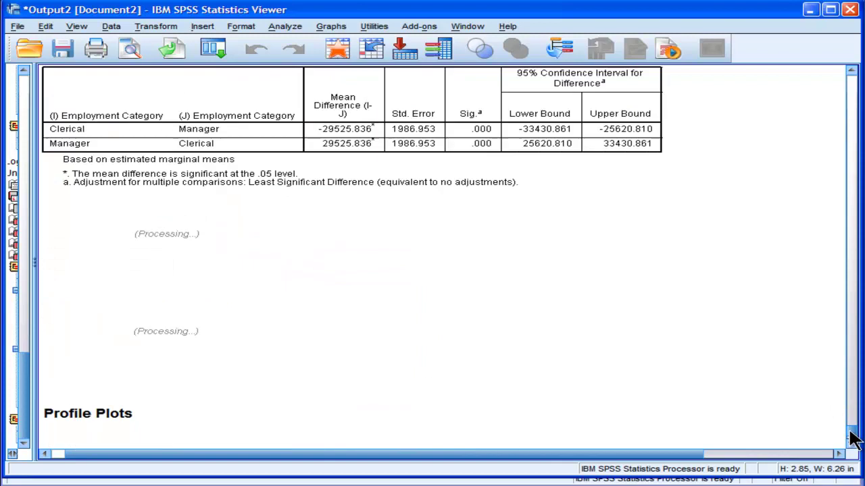
left_click(853, 440)
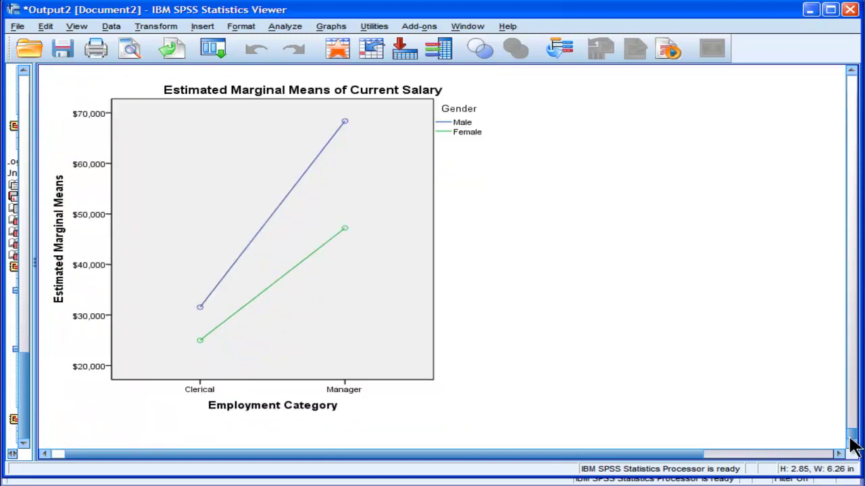
left_click(341, 404)
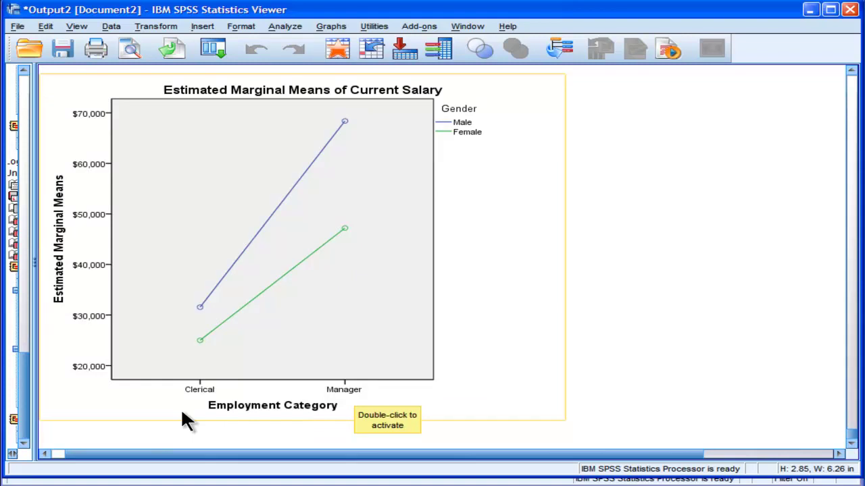
left_click(704, 203)
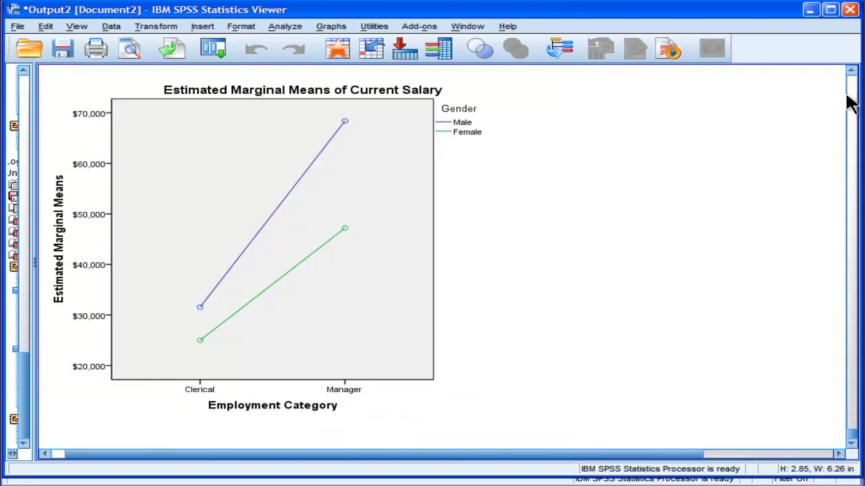
left_click(854, 79)
left_click(854, 78)
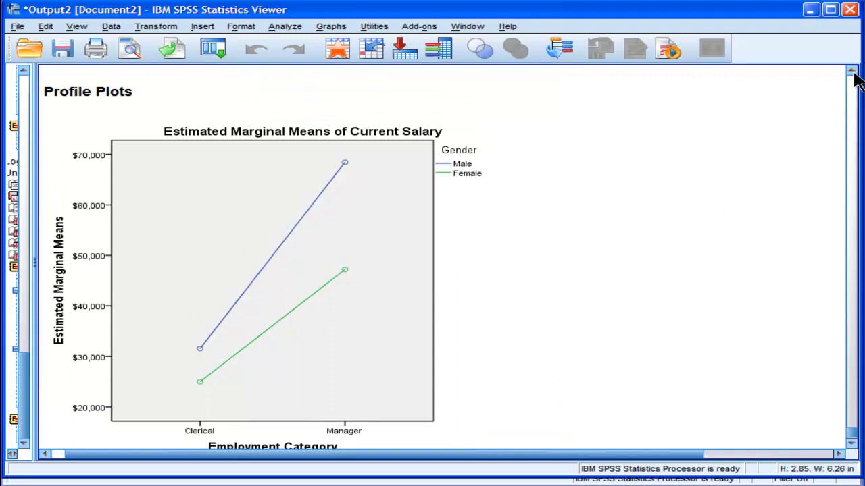
left_click(854, 78)
left_click(245, 398)
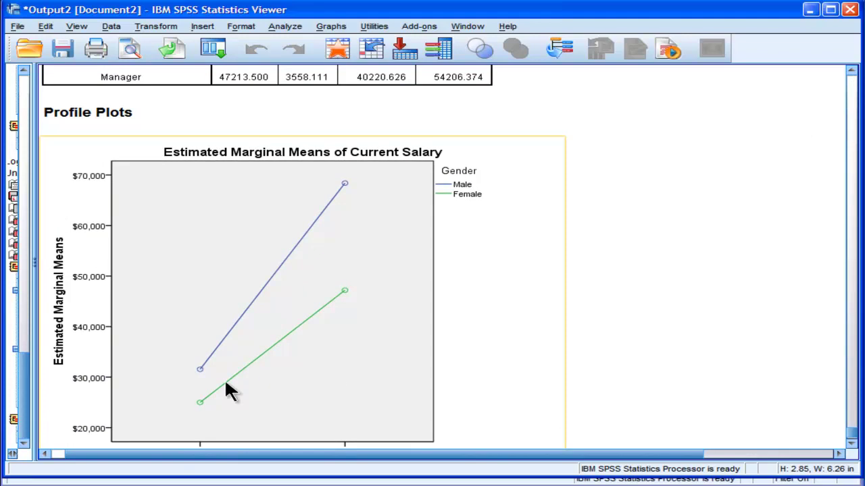
left_click(852, 444)
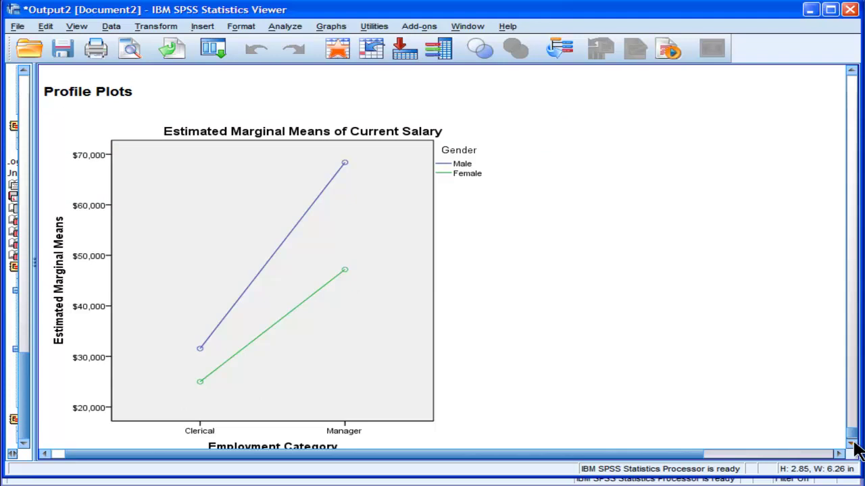
left_click(294, 278)
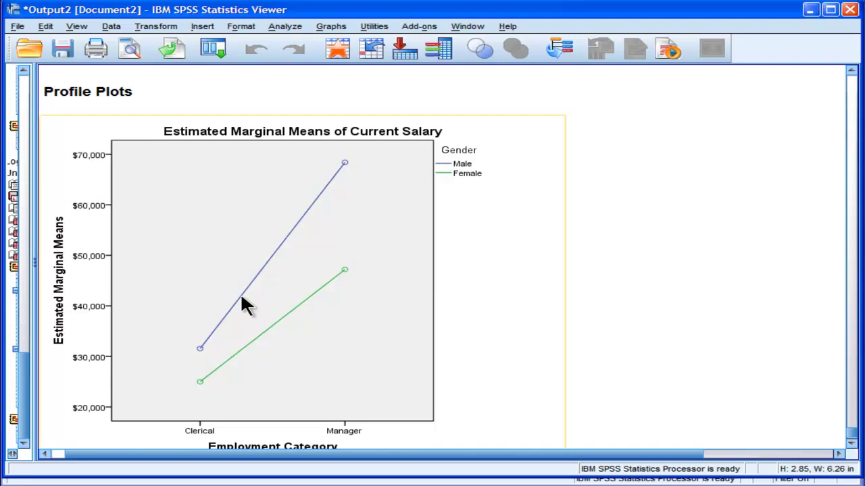
left_click(851, 71)
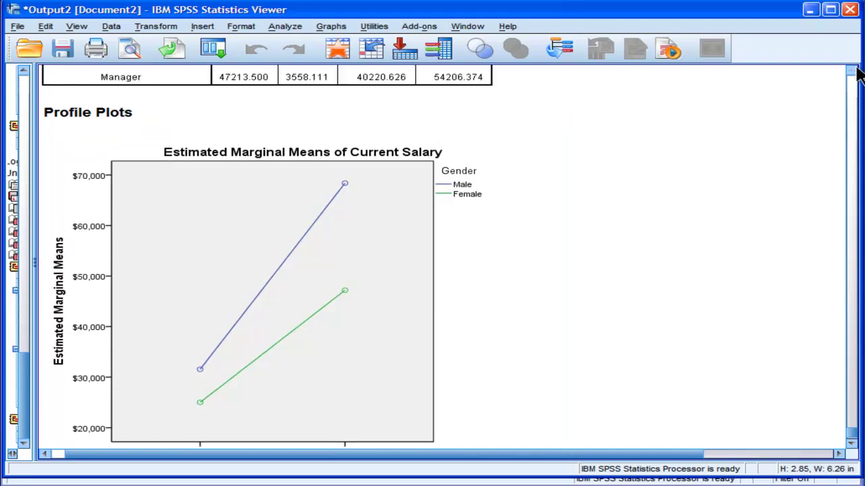
scroll(856, 74, "up", 10)
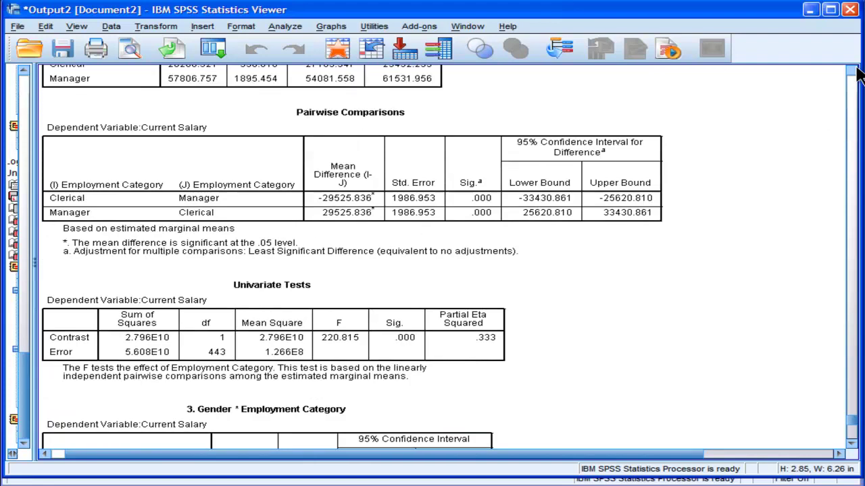
scroll(856, 74, "up", 10)
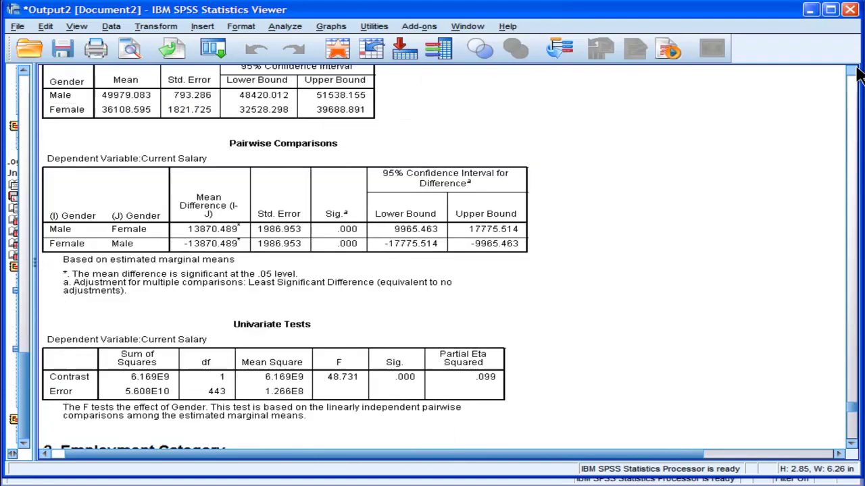
scroll(856, 74, "up", 10)
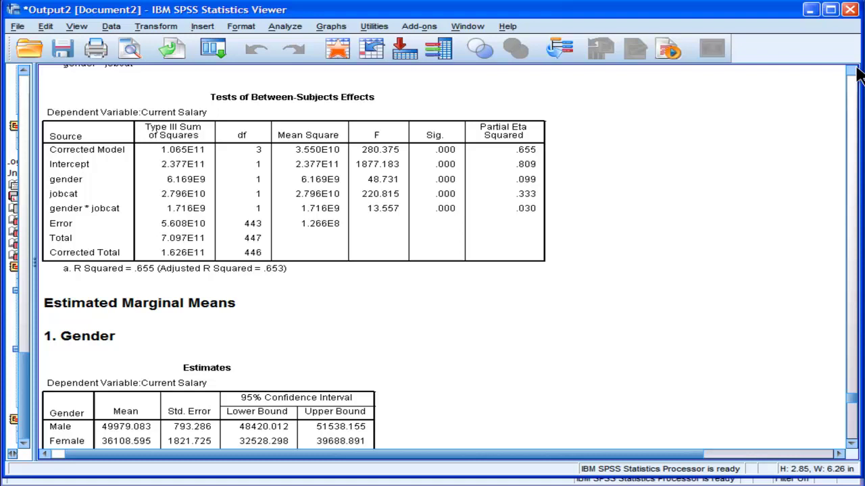
scroll(856, 75, "up", 2)
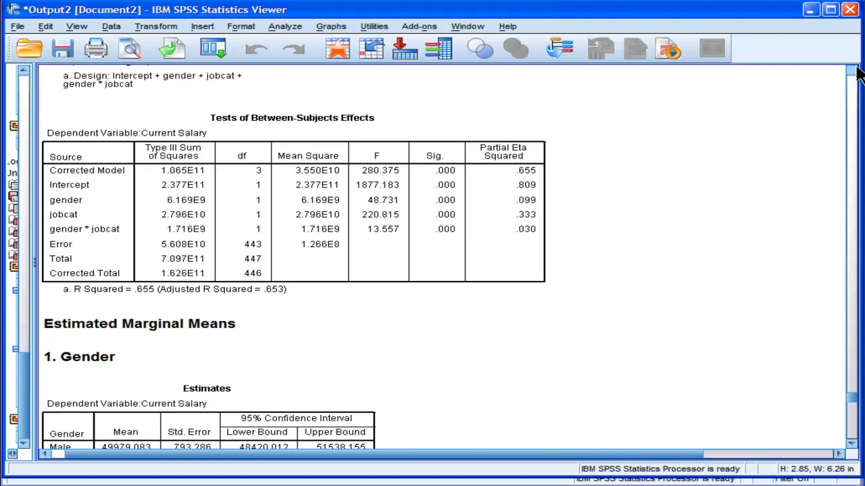
left_click(511, 254)
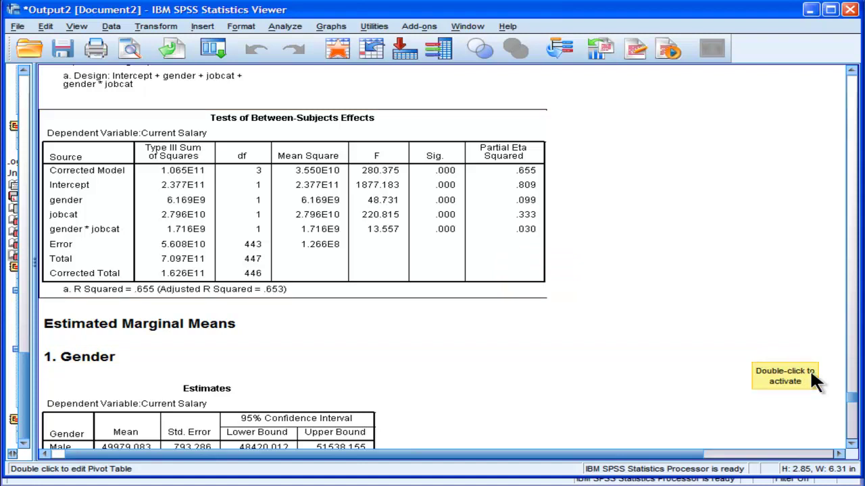
left_click_drag(853, 404, 853, 439)
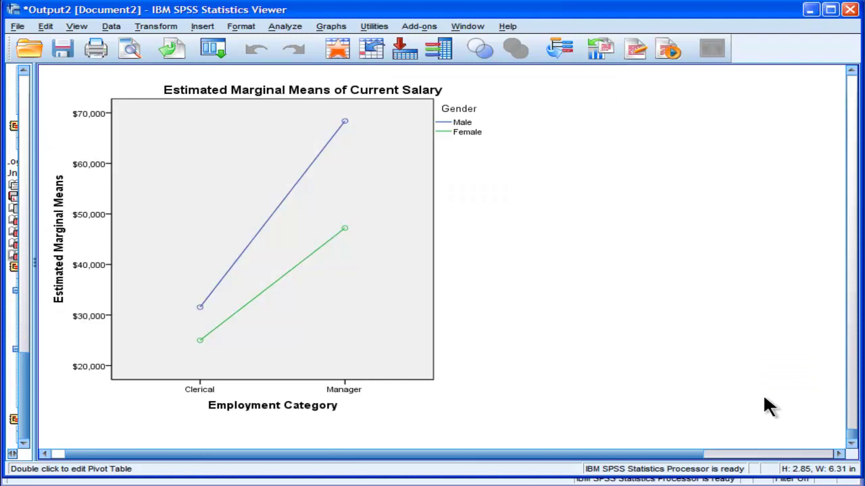
Scroll up to the Clerical, Custodial and Manager Estimated Marginal Means plot and select it.
scroll(852, 440, "up", 2)
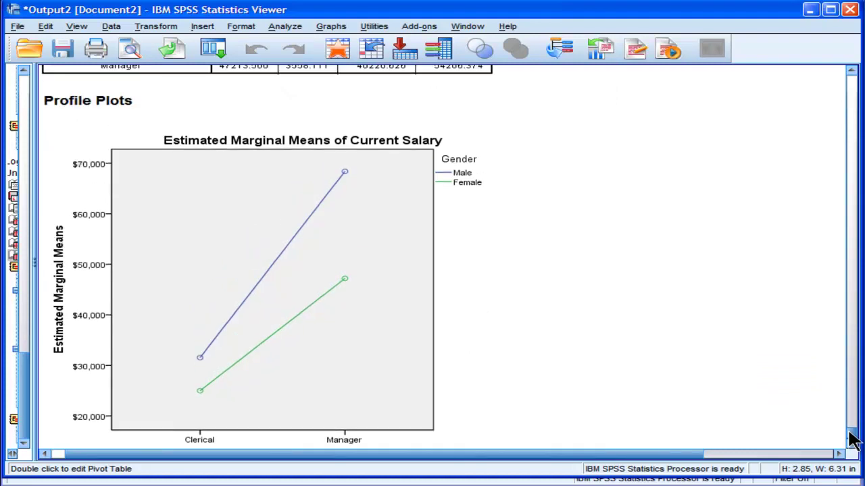
scroll(853, 439, "up", 14)
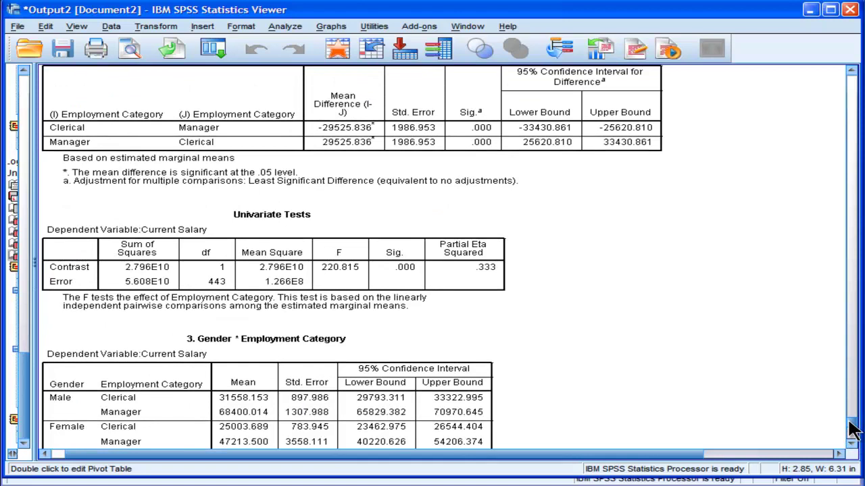
left_click_drag(853, 432, 853, 227)
left_click(546, 258)
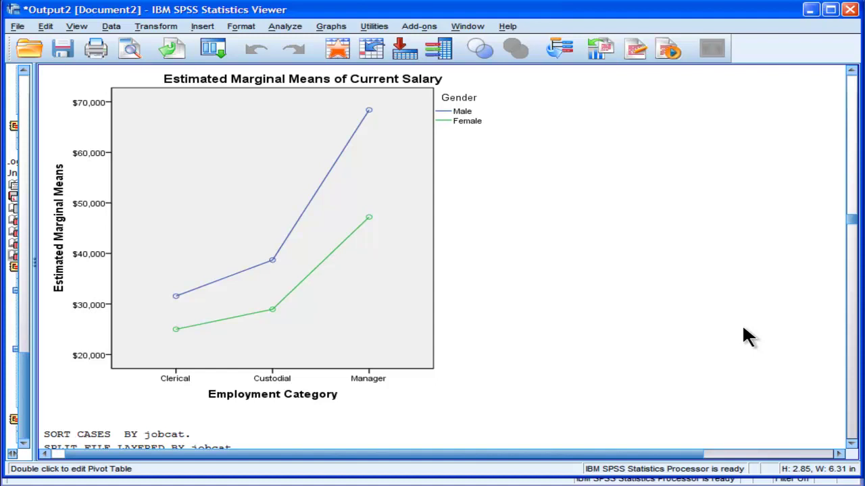
Select the gender Pairwise Comparisons table, then scroll down through the output to the profile plot.
scroll(851, 218, "up", 1)
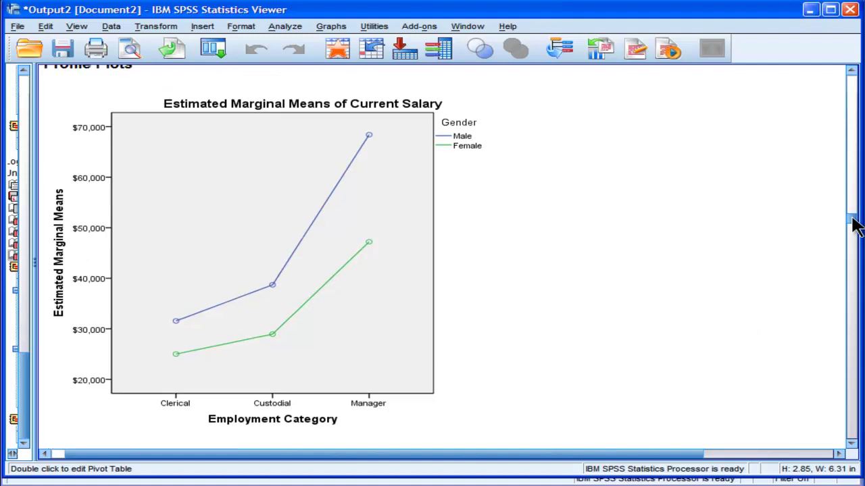
left_click_drag(854, 227, 854, 205)
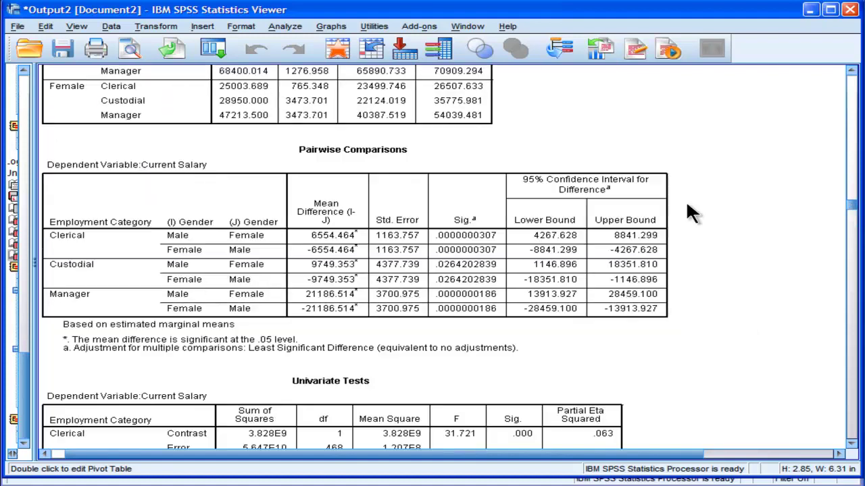
left_click(620, 204)
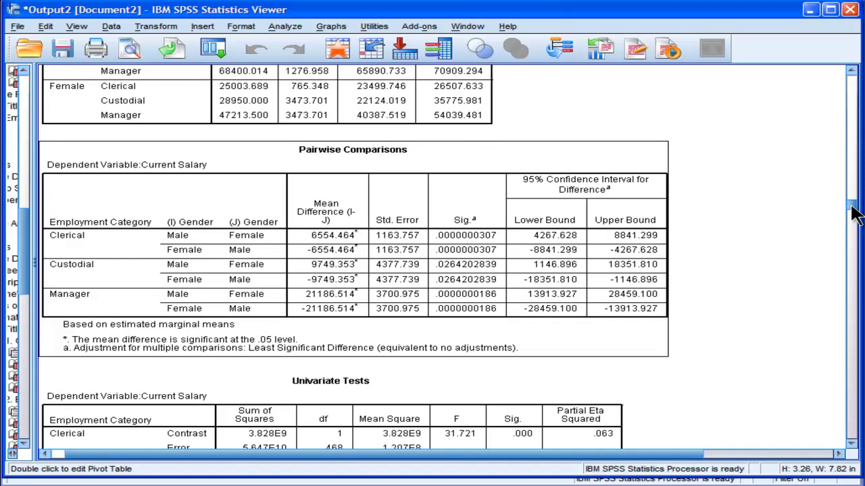
scroll(853, 214, "down", 2)
scroll(854, 216, "down", 8)
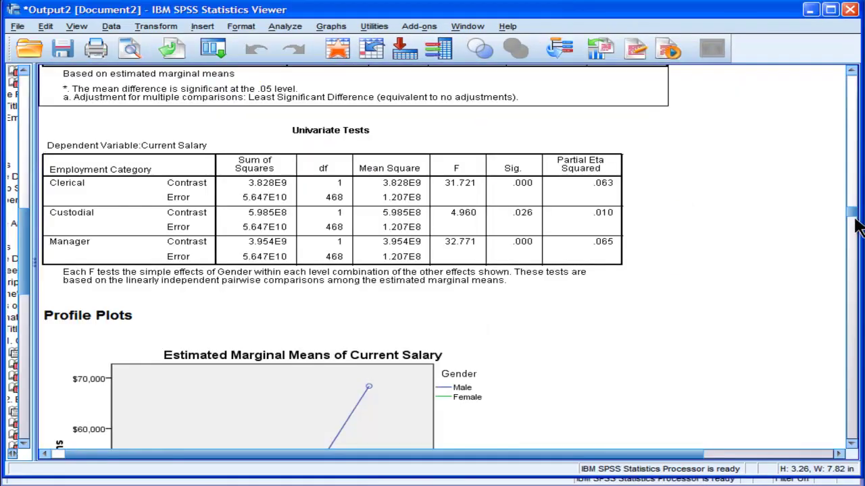
scroll(849, 271, "down", 10)
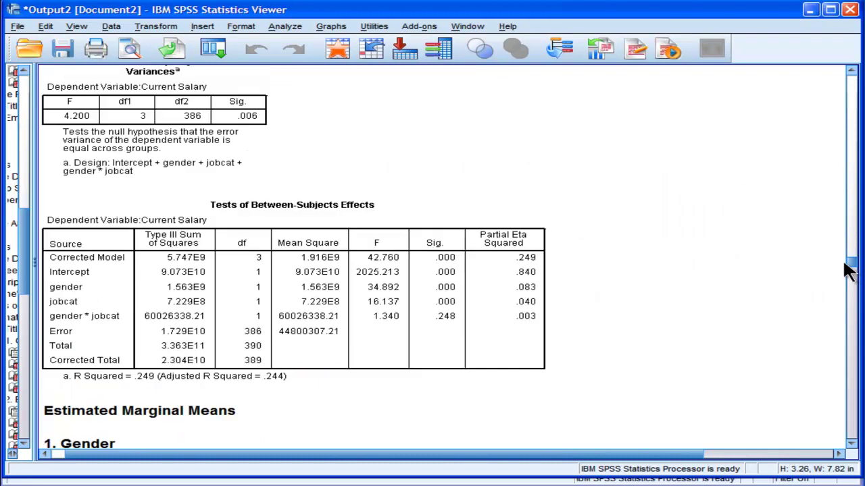
left_click_drag(846, 306, 851, 451)
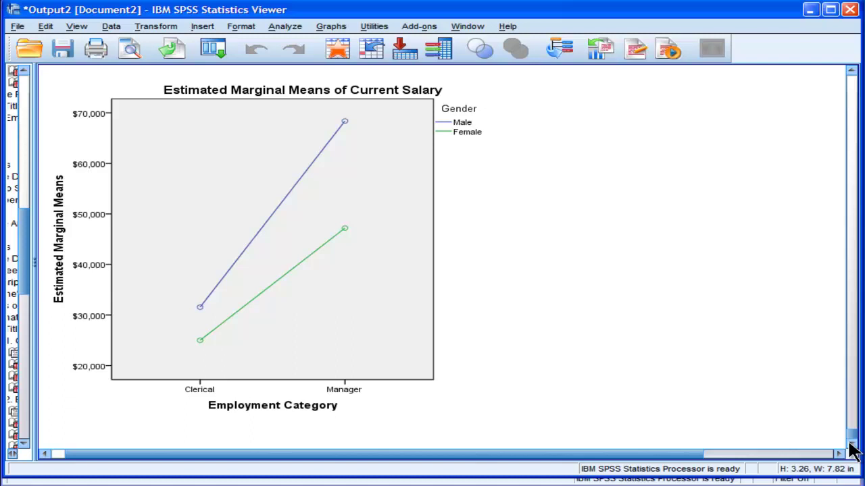